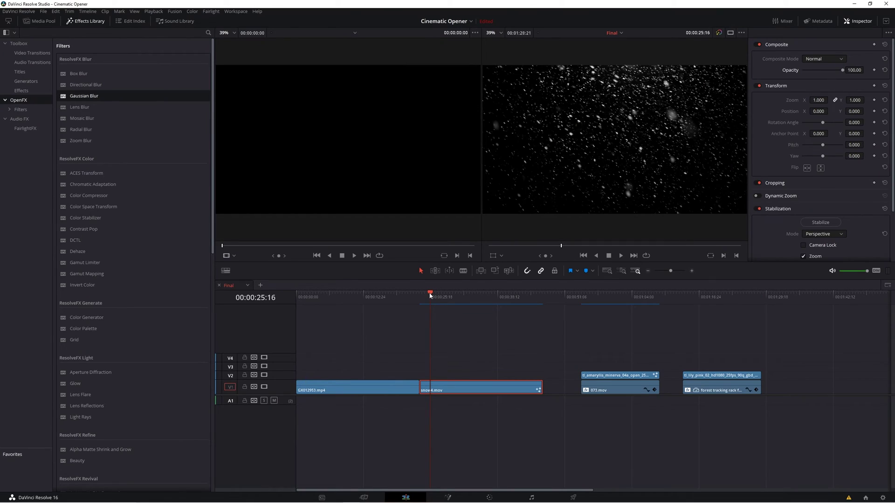
Scrub through snow4.mov on the timeline to preview the falling-snow footage
mouse_move(430, 294)
left_mouse_down()
mouse_move(449, 292)
mouse_move(434, 298)
left_mouse_up()
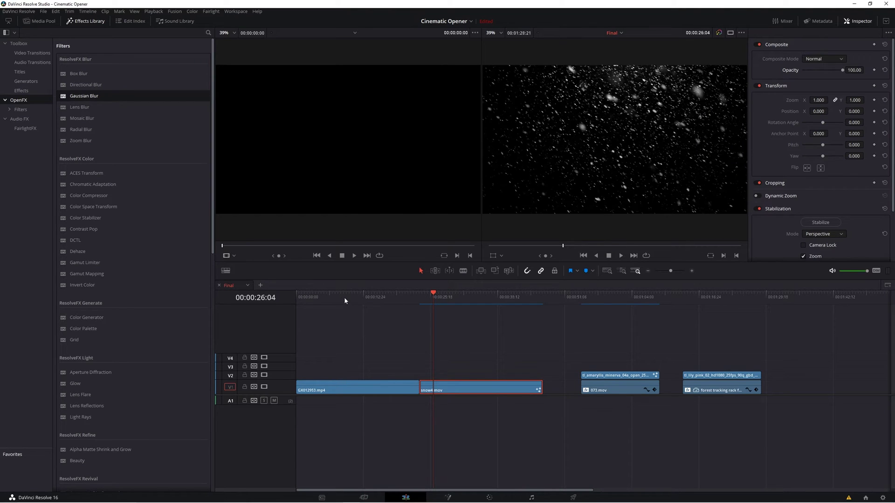
Move snow4.mov onto V2 above GX012953.mp4 at the timeline start and play it back
left_click(309, 295)
key("space")
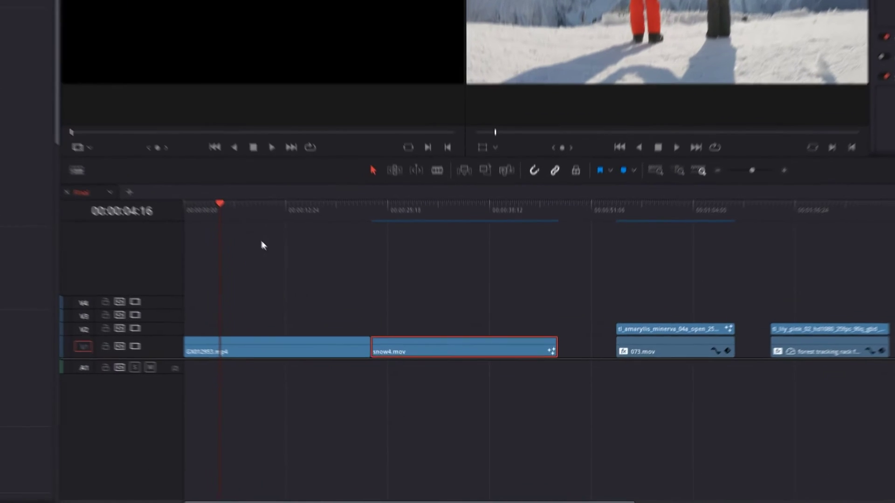
left_click_drag(411, 343, 180, 321)
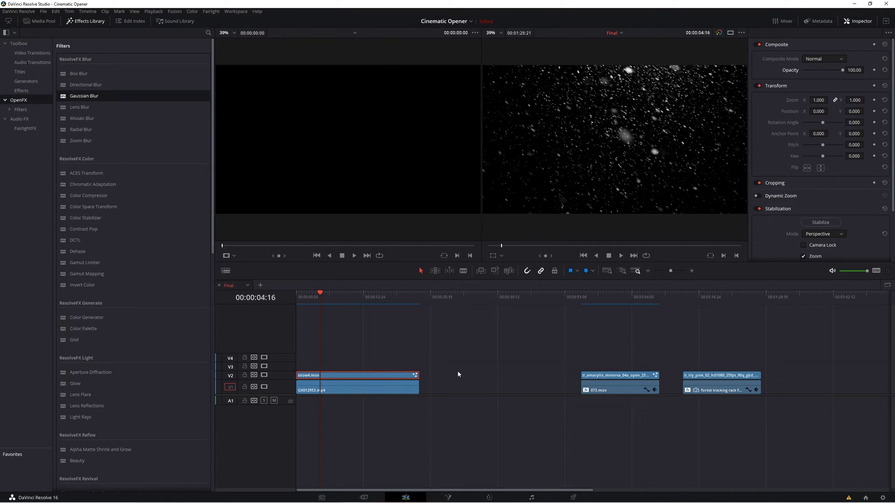
key("space")
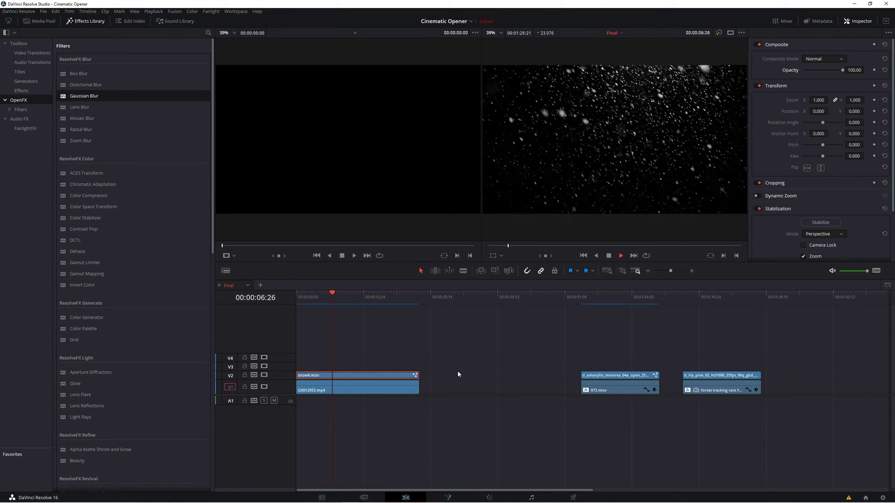
key("space")
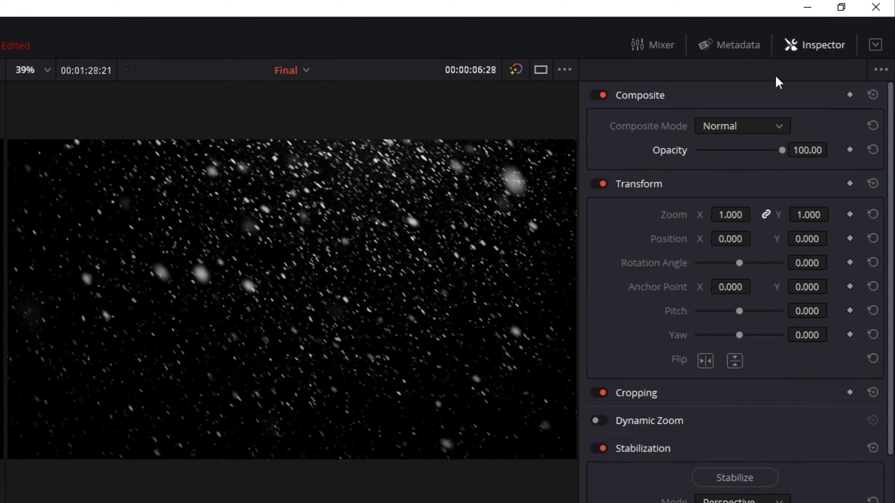
Set the snow layer's composite mode to Screen and lower its opacity to about 78.26
left_click(796, 41)
left_click(796, 41)
left_click(761, 132)
left_click_drag(785, 150, 790, 261)
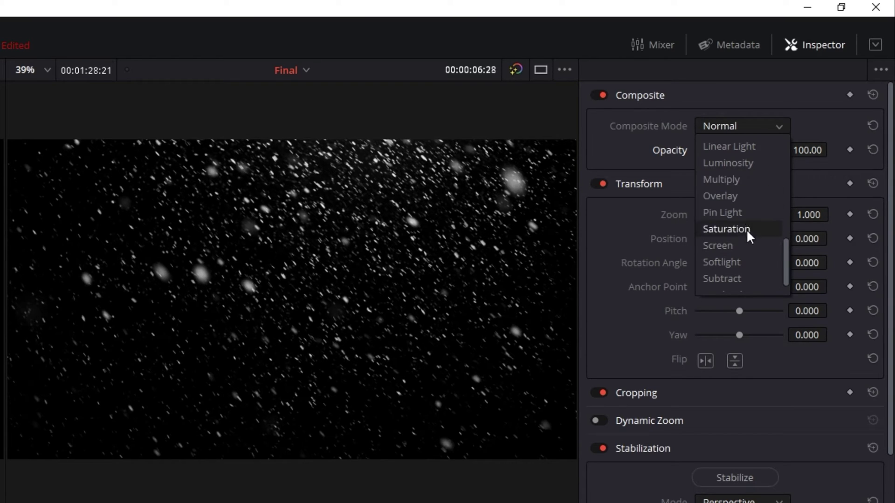
left_click(748, 246)
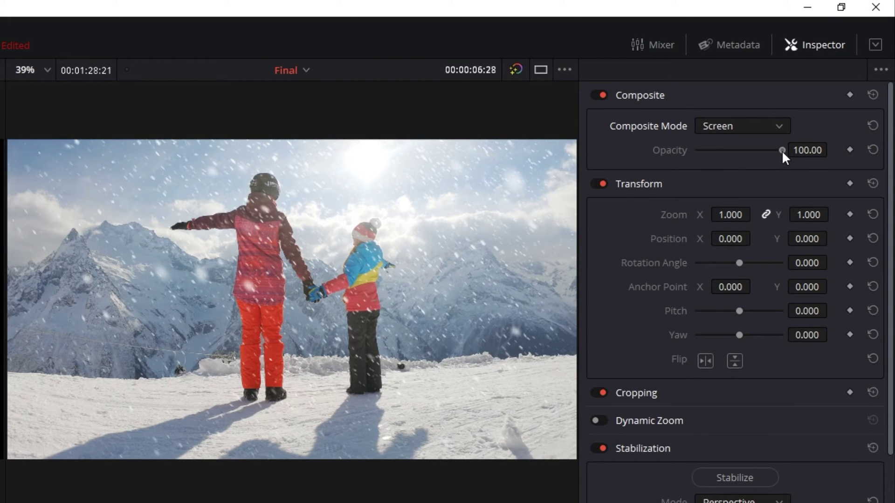
left_click_drag(781, 150, 763, 156)
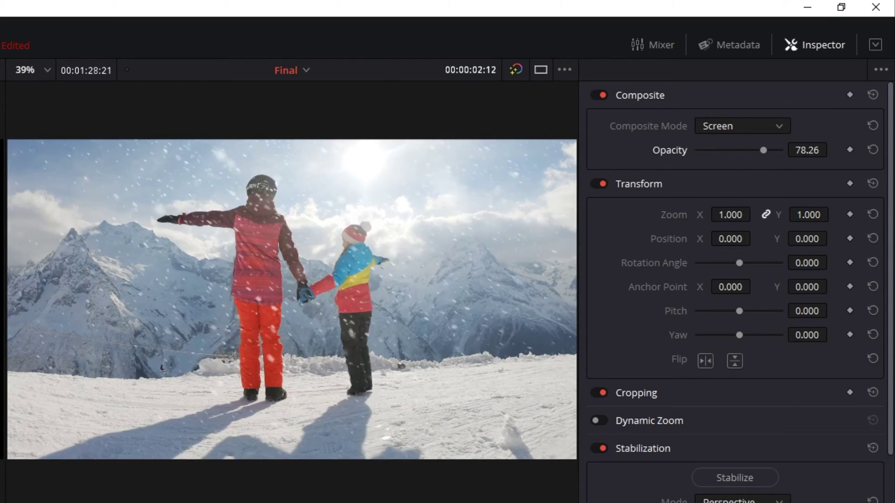
key("space")
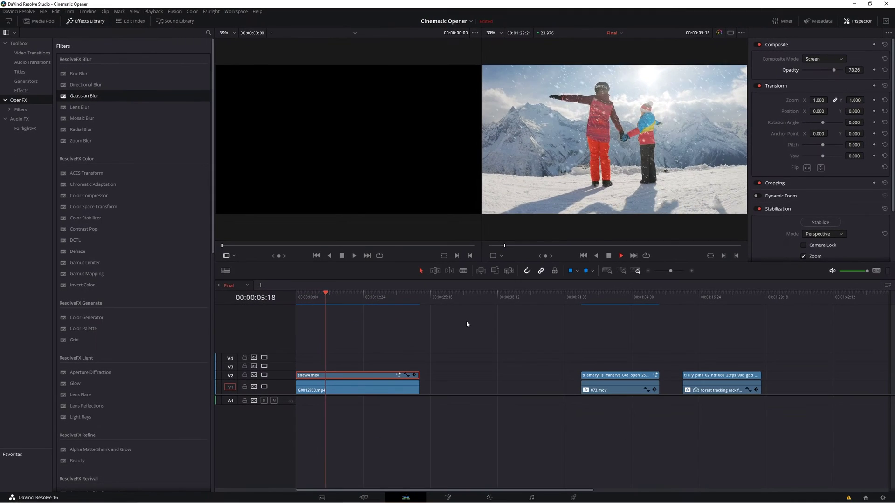
Cue the amaryllis clip and preview it with Screen composite mode
left_click(602, 295)
left_click_drag(603, 294, 614, 295)
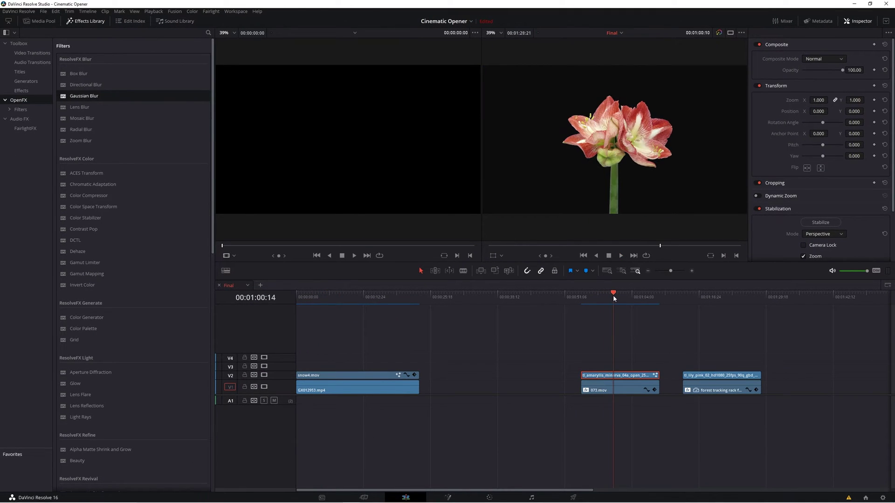
left_click(828, 59)
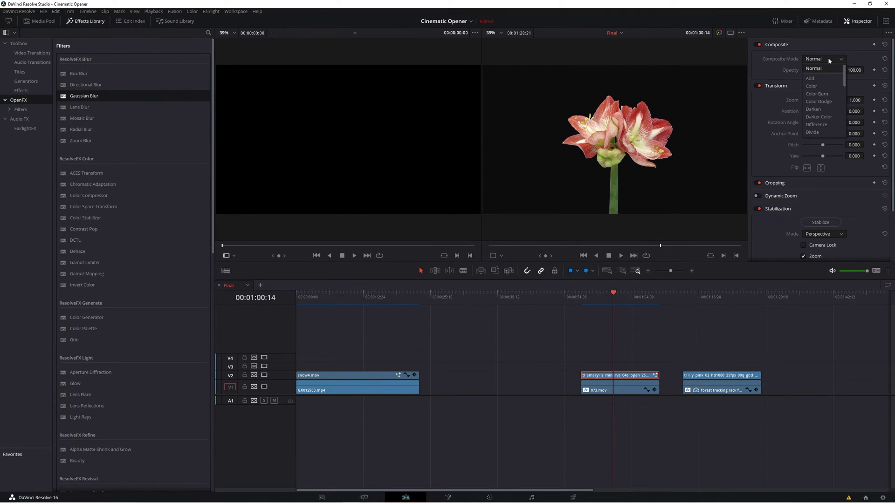
scroll(829, 94, "down", 5)
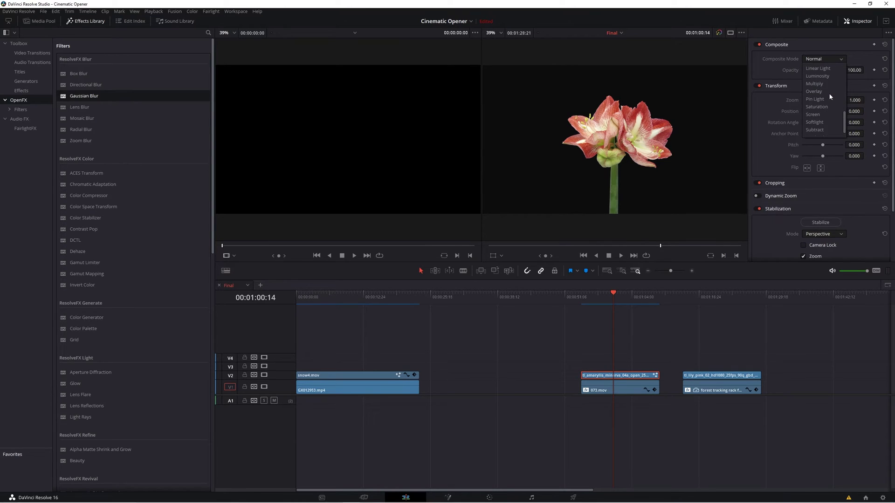
left_click(813, 115)
mouse_move(612, 295)
left_mouse_down()
mouse_move(603, 294)
mouse_move(615, 295)
left_mouse_up()
Revert the amaryllis blending to Normal and open the clip on the Fusion page
left_click(823, 59)
left_click(823, 70)
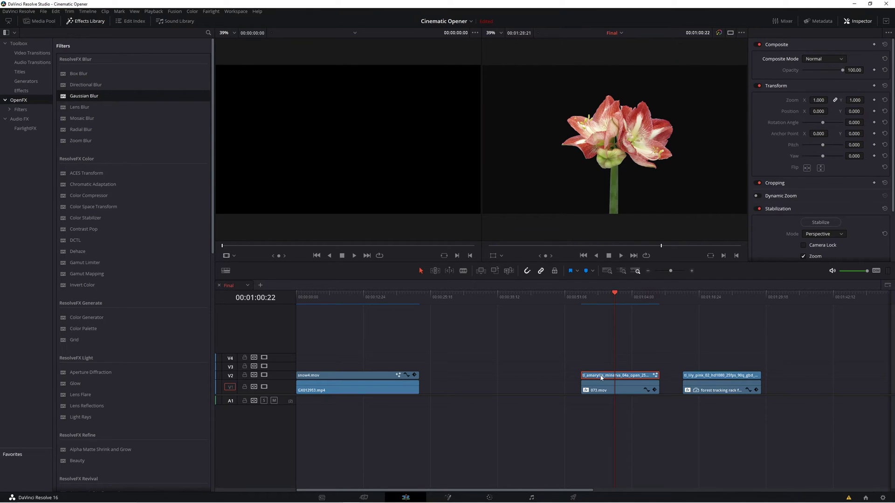
left_click(447, 499)
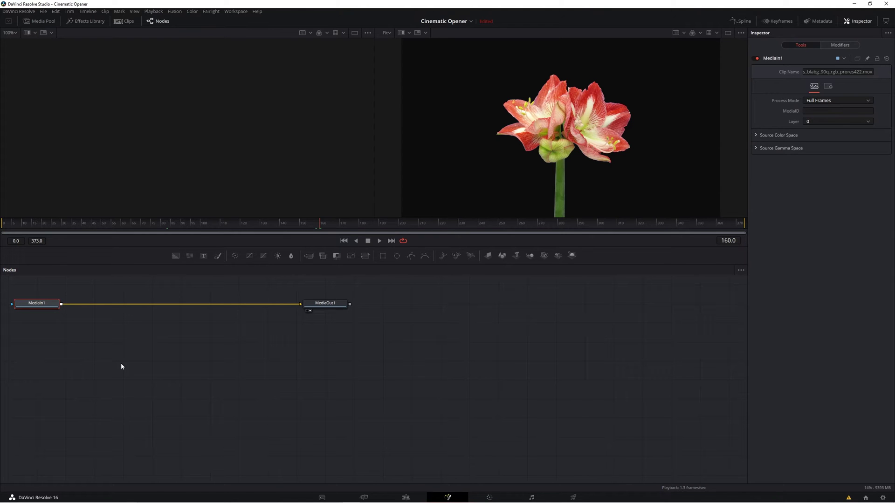
Select MediaIn1 and search for 'Luma Keyer' in the Select Tool dialog
left_click_drag(105, 347, 42, 302)
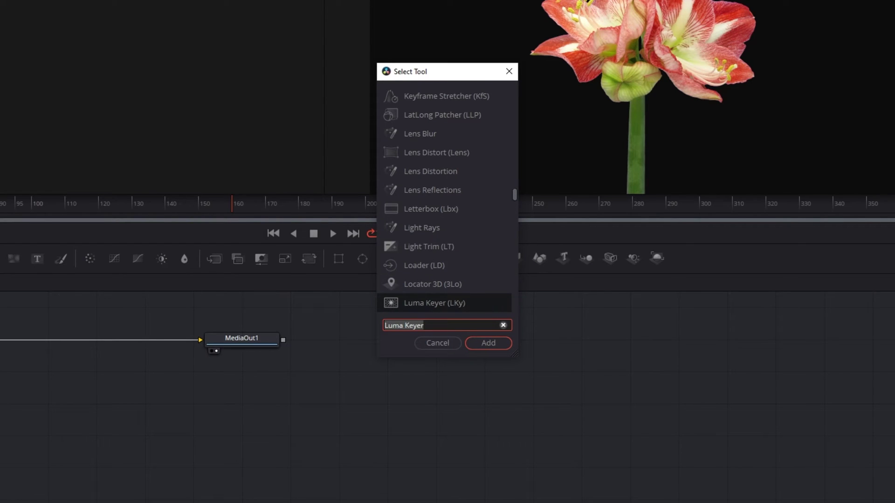
type("Luma Keyer")
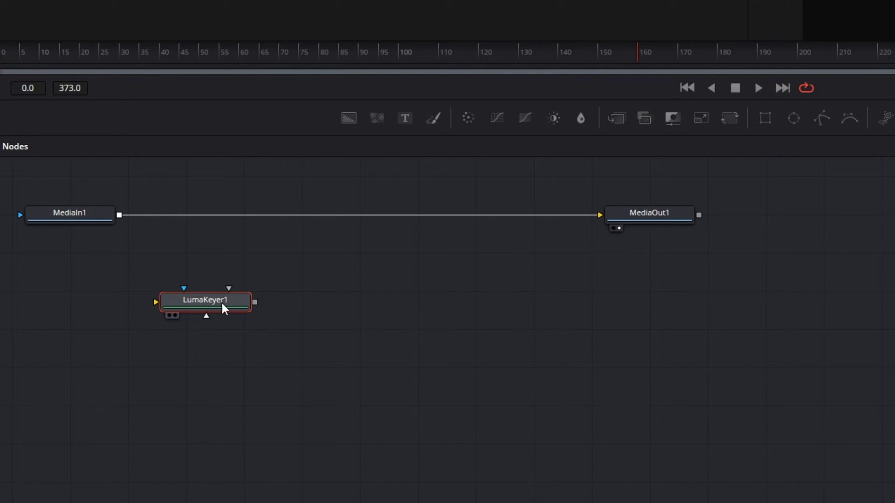
Wire LumaKeyer1 between MediaIn1 and MediaOut1 in the Fusion node graph
left_click_drag(202, 307, 366, 278)
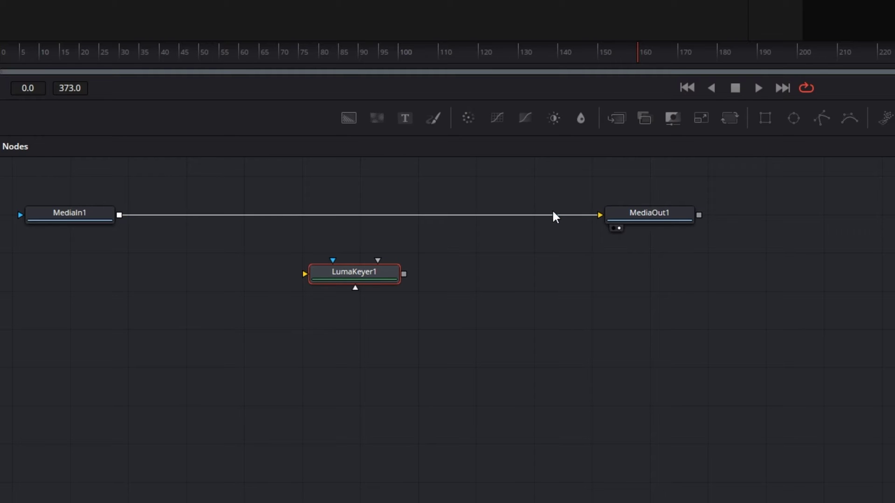
left_click_drag(553, 214, 303, 274)
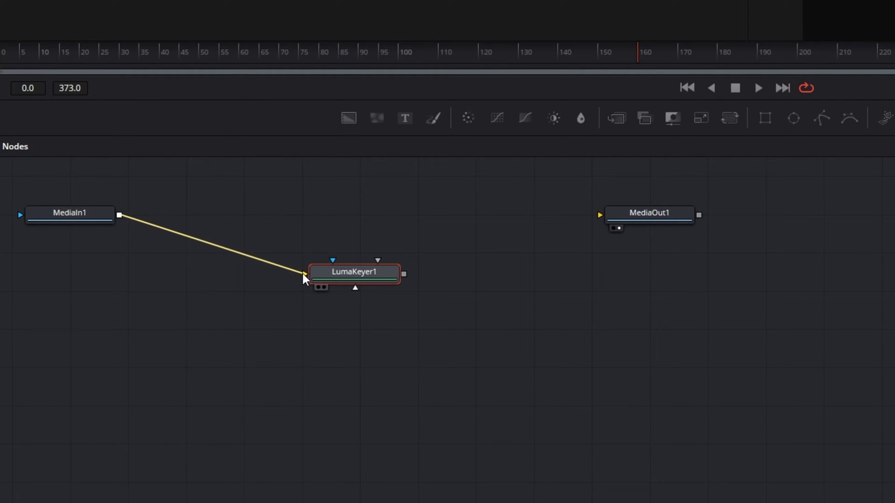
left_click_drag(360, 279, 362, 226)
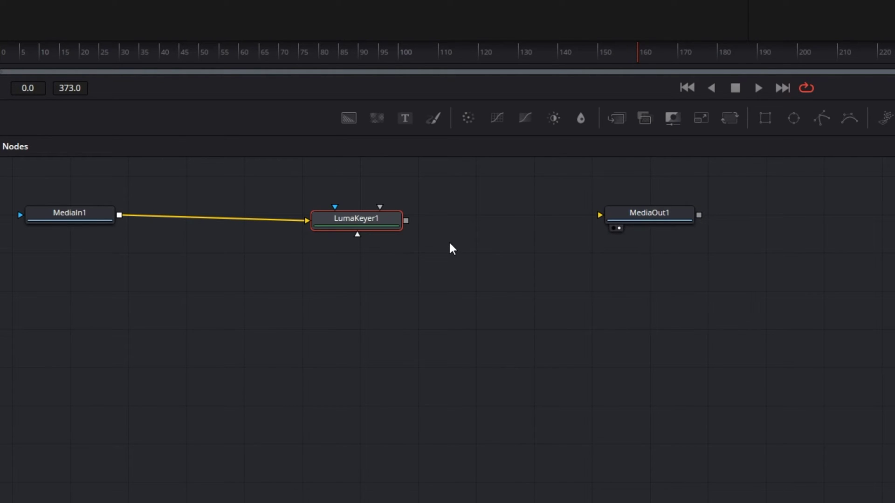
left_click_drag(408, 223, 603, 221)
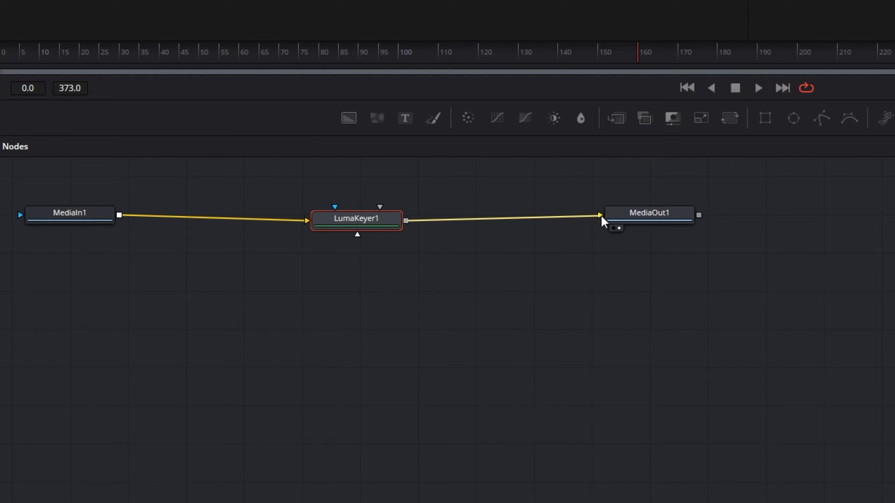
left_click_drag(386, 233, 390, 229)
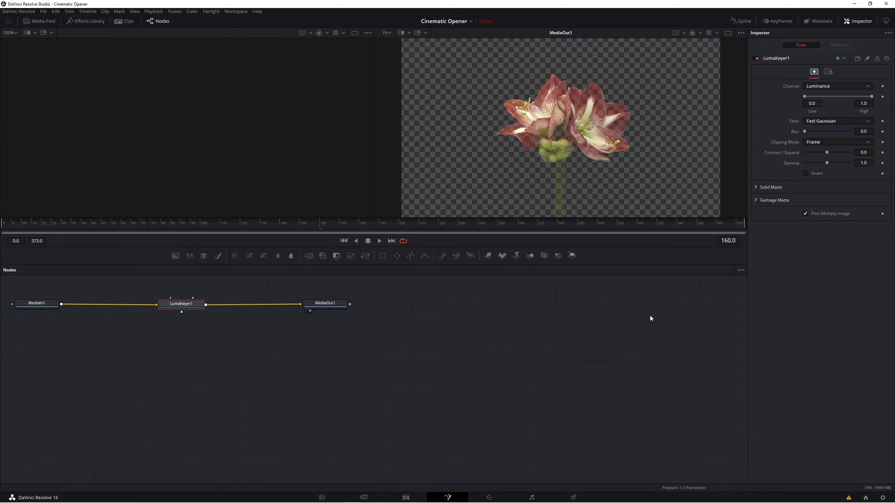
Set LumaKeyer1's Low threshold to 0.0 and High to about 0.74
left_click(182, 306)
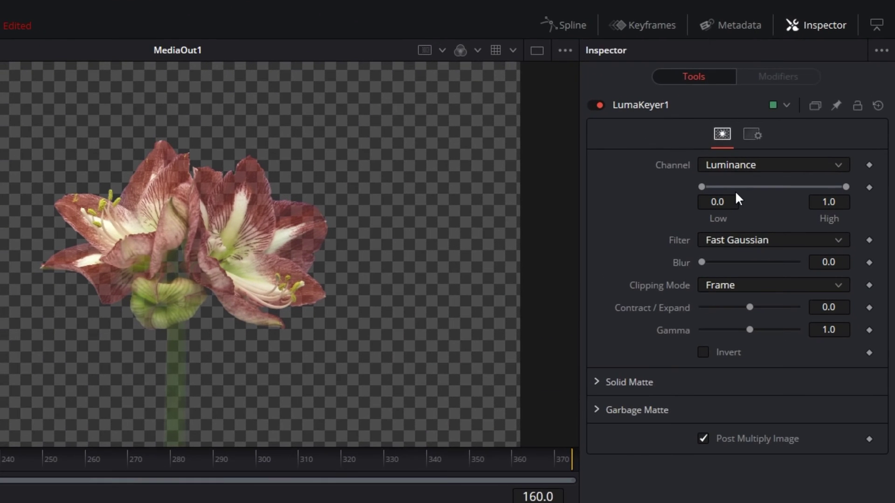
left_click(813, 29)
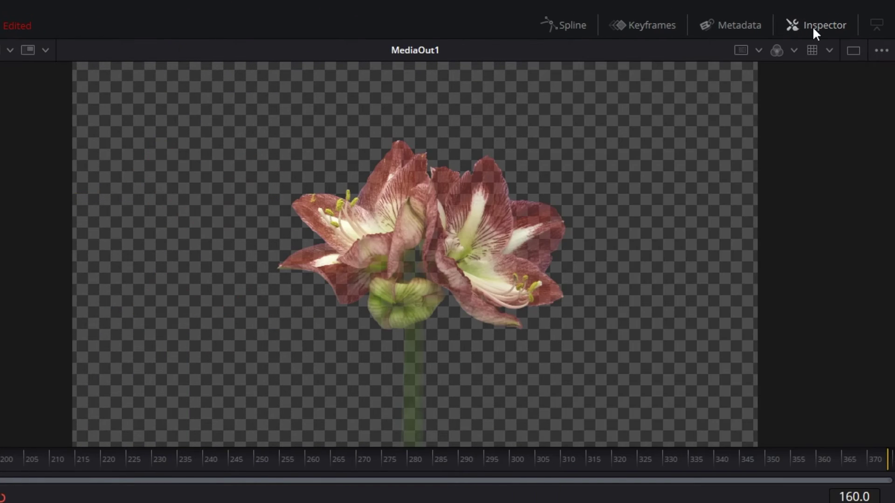
left_click(813, 29)
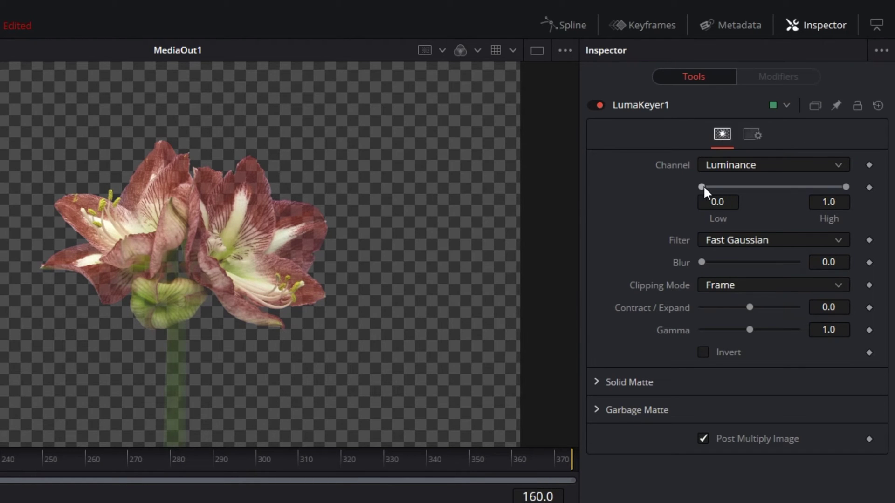
left_click_drag(740, 187, 687, 188)
left_click_drag(843, 186, 748, 187)
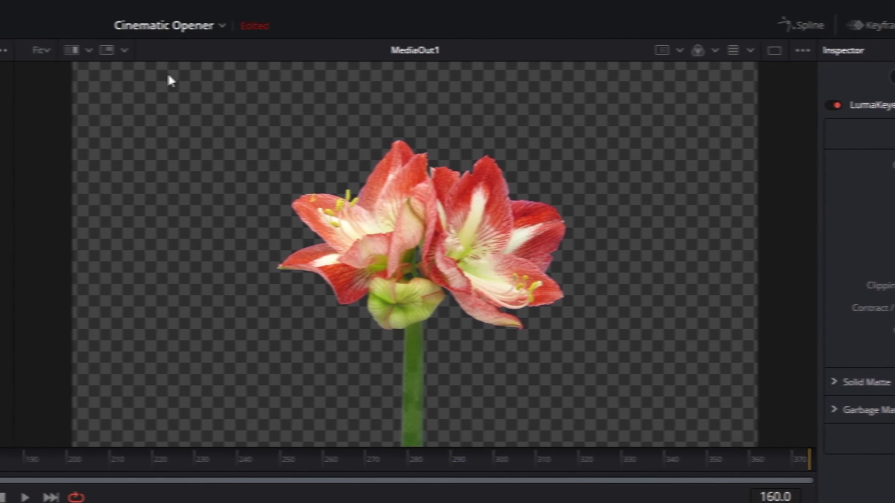
View the key at 100%, then set High 0.172, Blur 0.31, Contract/Expand -0.91
left_click(44, 50)
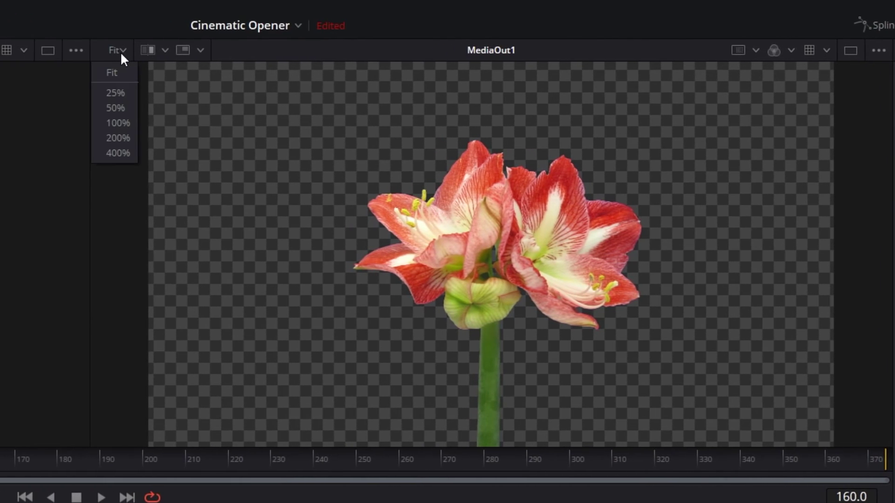
left_click(111, 108)
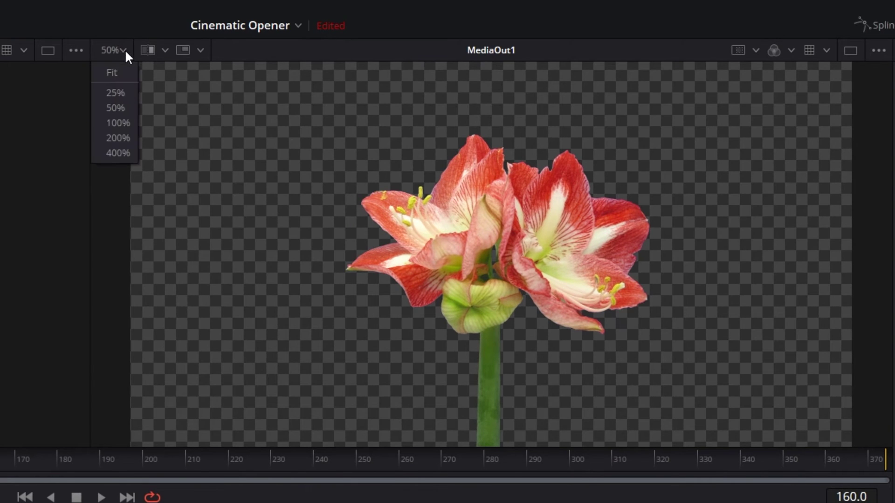
left_click(113, 123)
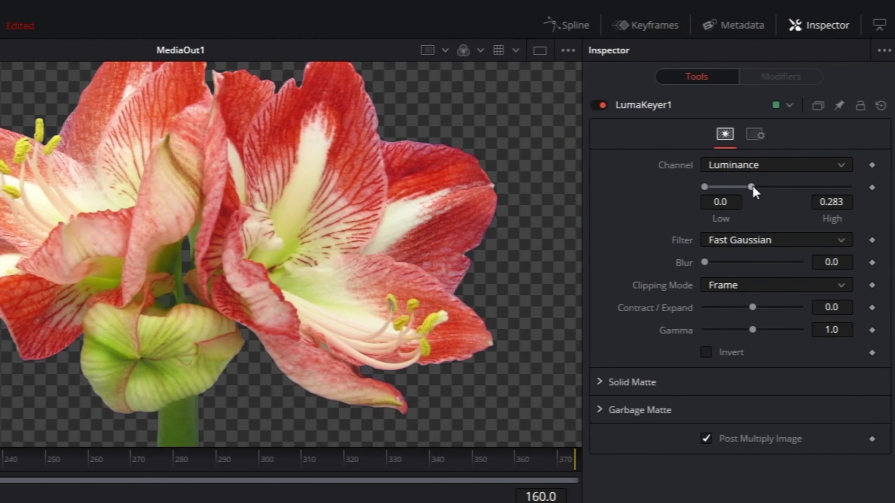
left_click_drag(752, 185, 733, 187)
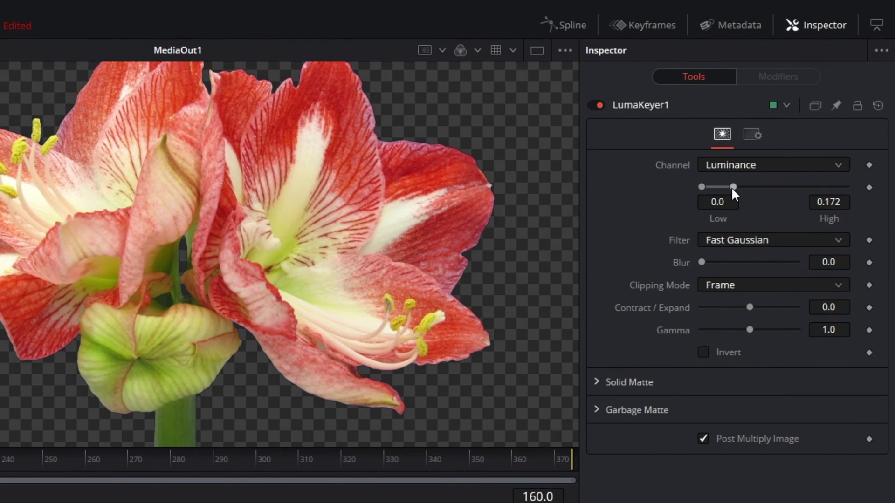
mouse_move(700, 259)
left_mouse_down()
mouse_move(727, 259)
mouse_move(704, 259)
left_mouse_up()
left_click_drag(750, 307, 709, 307)
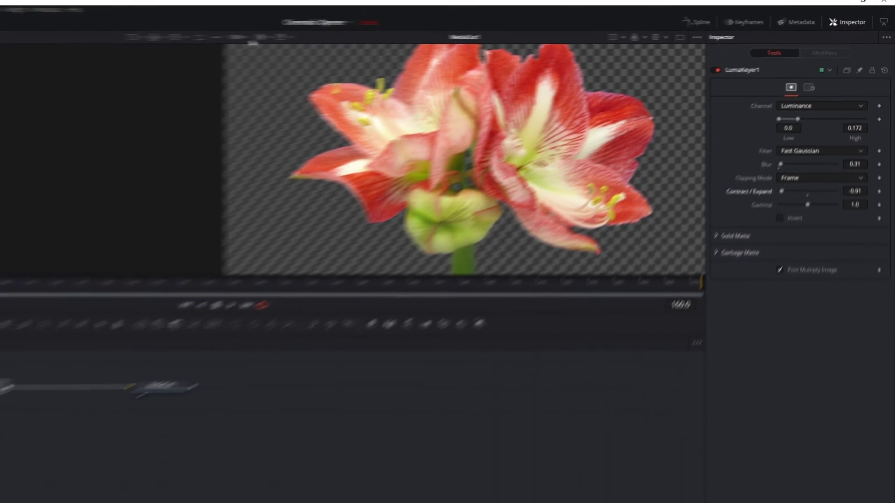
Fit the viewer, return to the Edit page and select the blue-screen tulip clip on V2
left_click(384, 33)
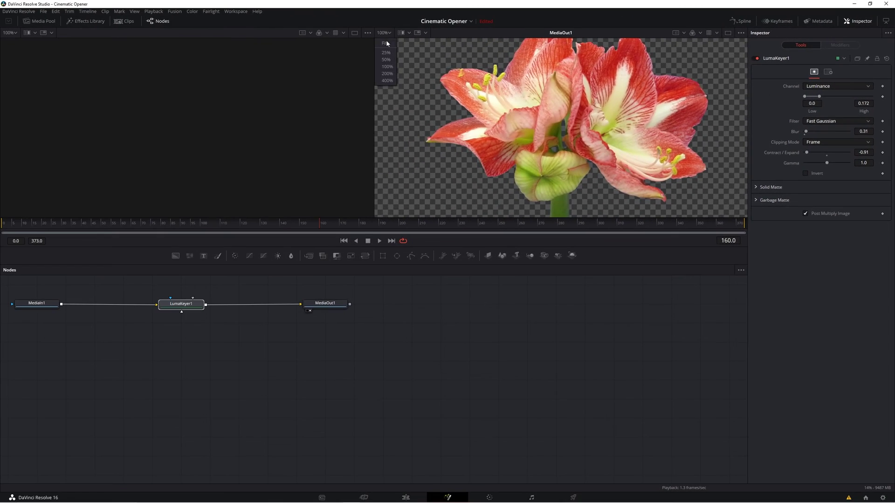
left_click(387, 42)
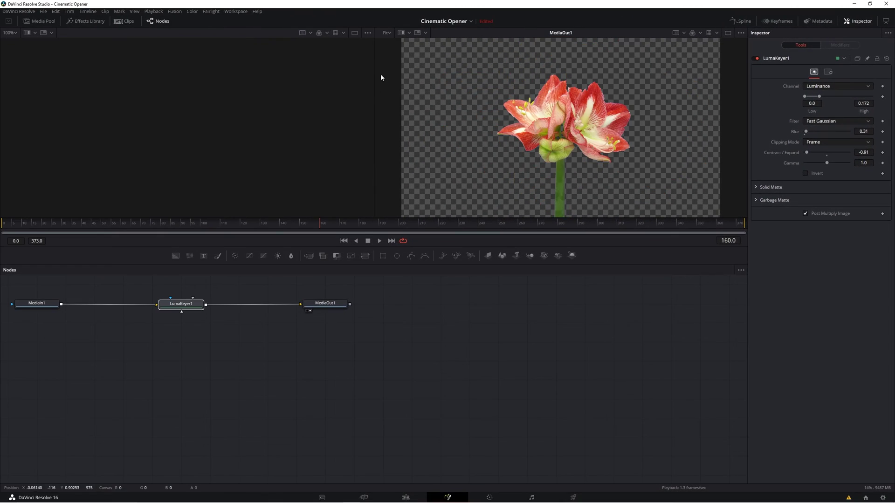
left_click(405, 497)
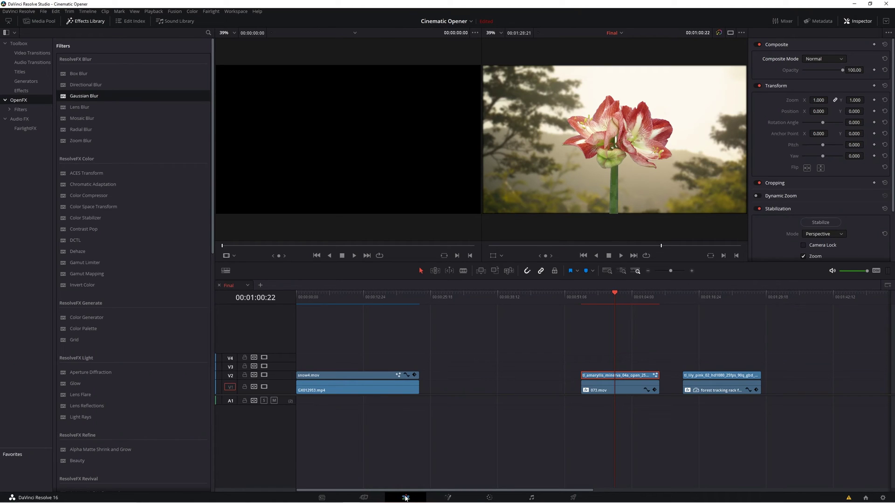
left_click_drag(586, 293, 623, 296)
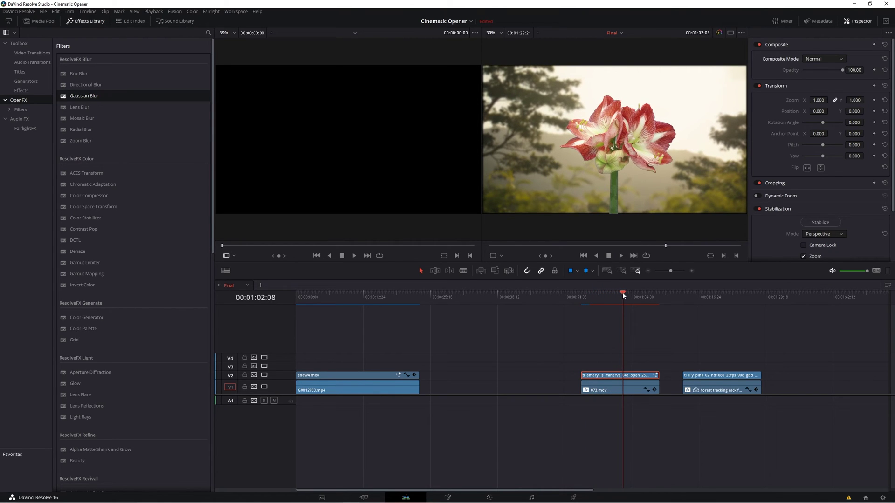
left_click(712, 296)
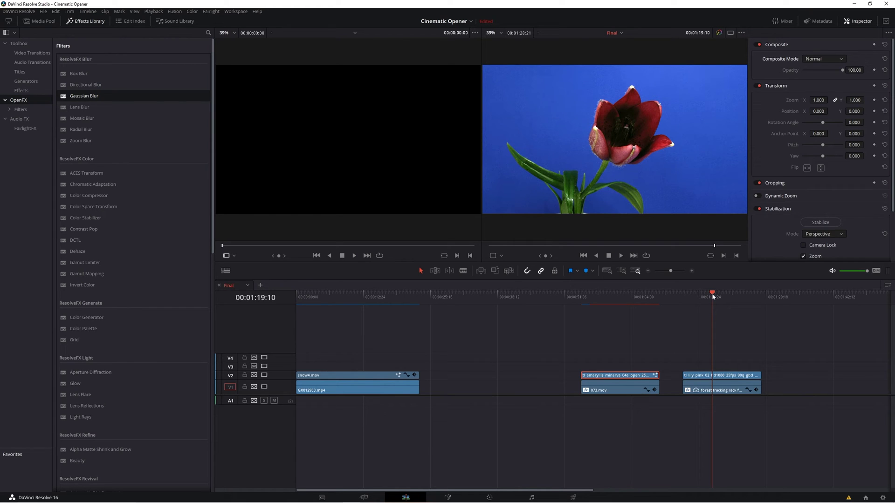
left_click_drag(712, 295, 730, 305)
left_click(698, 375)
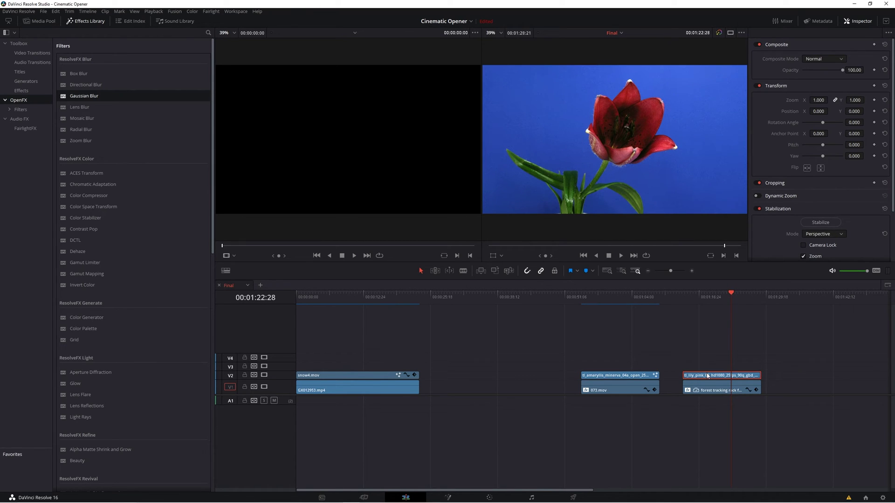
On the Color page, add an alpha output and link node 01's key output to it
left_click(489, 498)
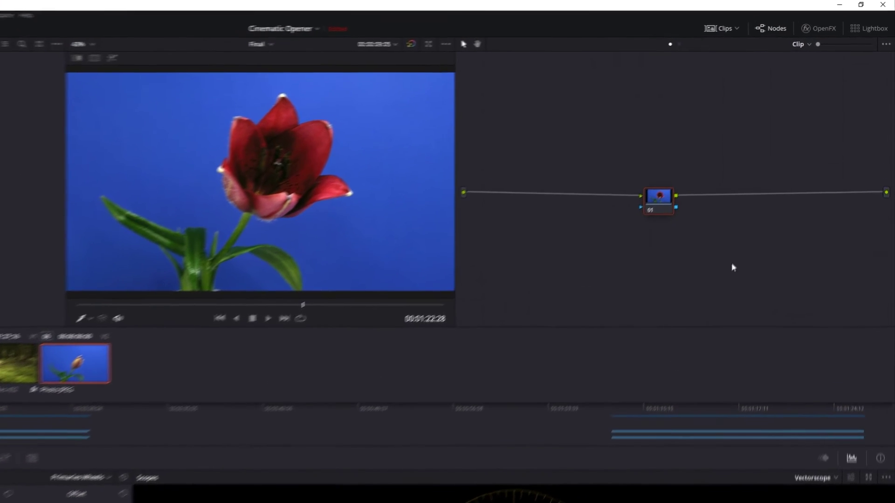
left_click(751, 33)
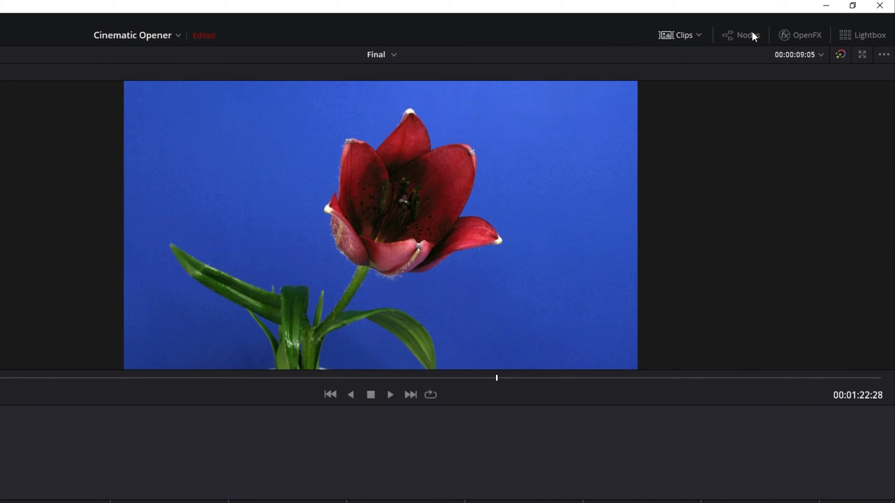
left_click(751, 33)
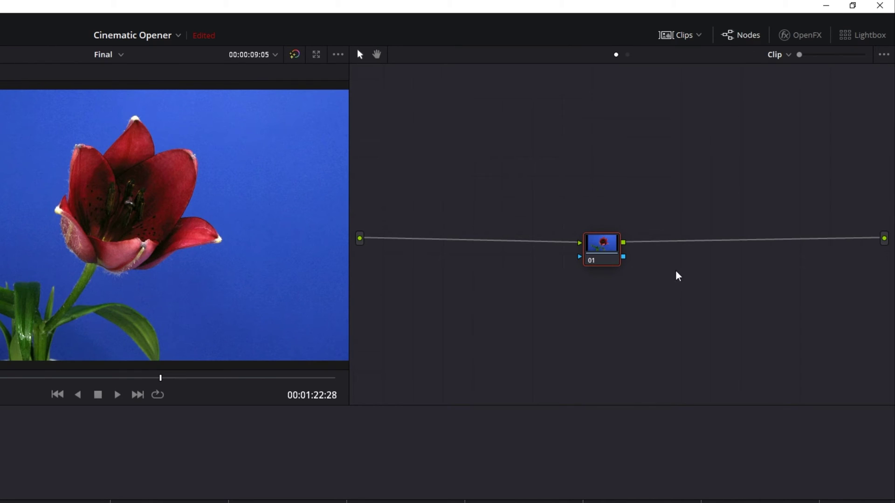
right_click(677, 294)
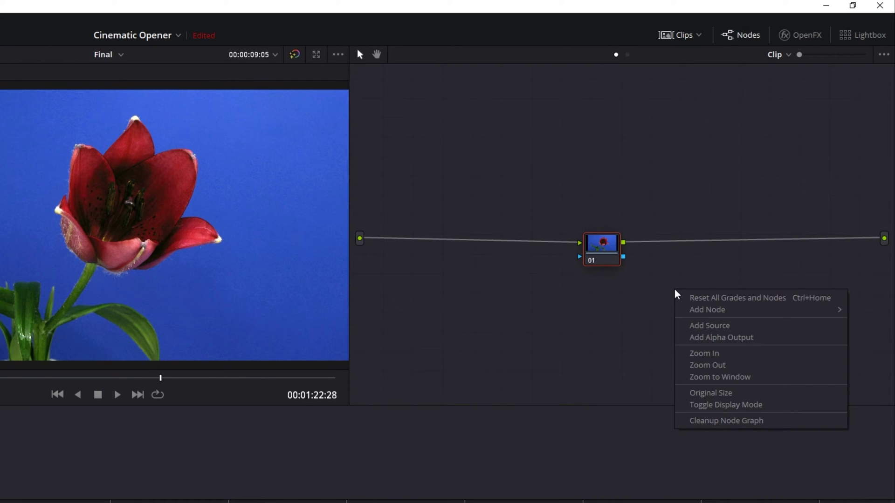
left_click(716, 338)
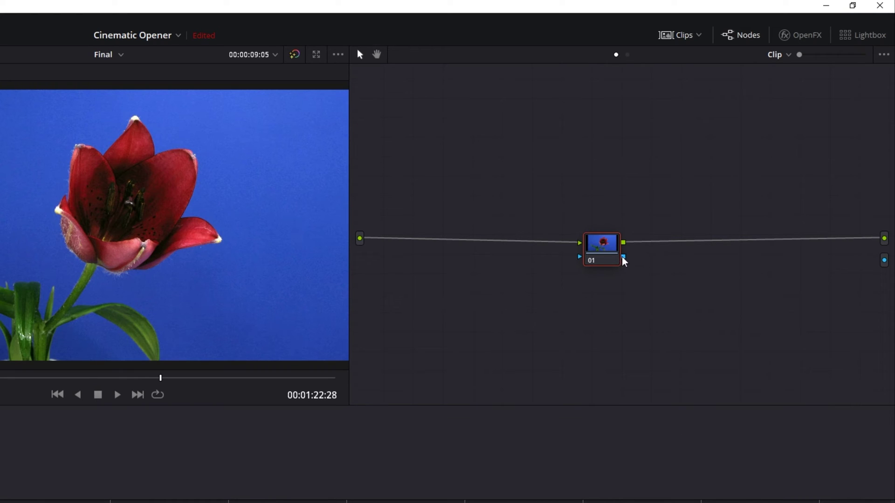
left_click_drag(624, 258, 889, 261)
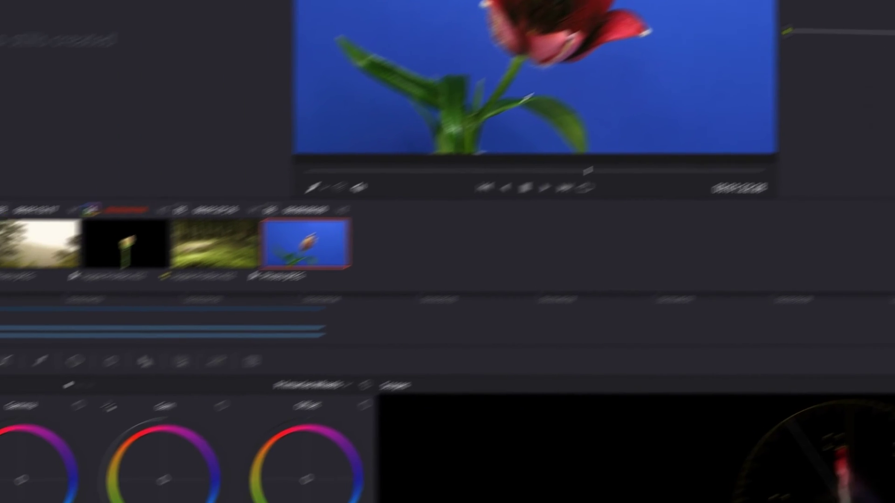
Sample the blue screen with the qualifier eyedropper and invert the matte to reveal the tulip
left_click(226, 270)
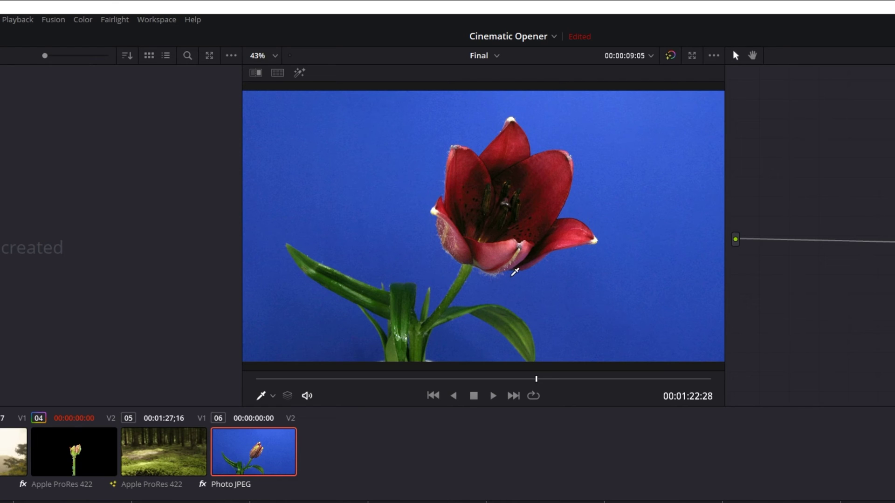
left_click(510, 273)
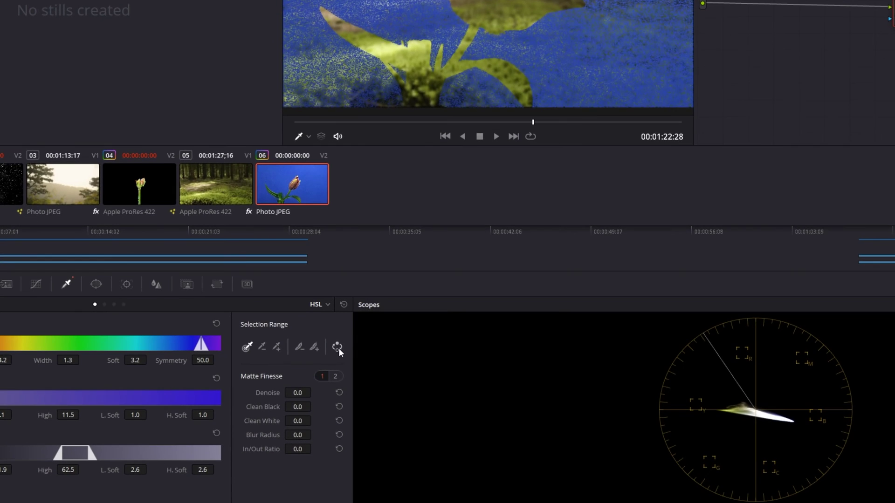
left_click(337, 347)
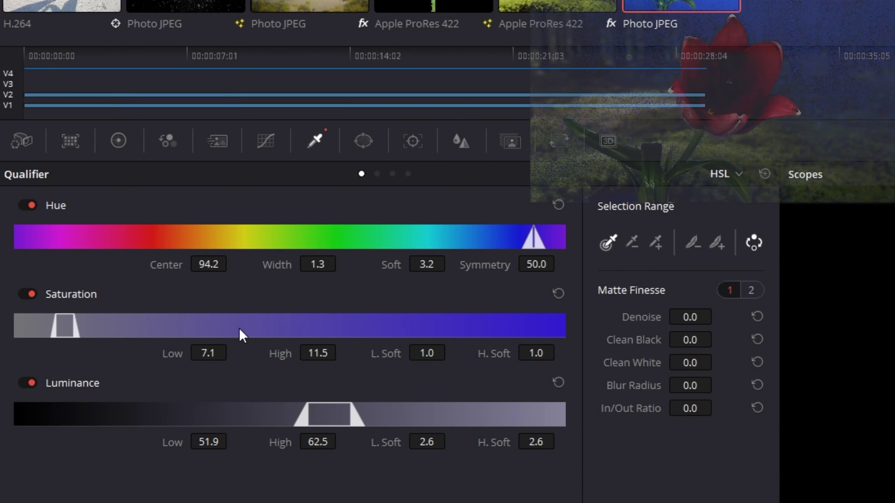
Widen the hue width to 11.0 and set saturation to 5.4–13.8 with softness 2.0/2.9
left_click_drag(317, 264, 339, 260)
mouse_move(528, 239)
left_mouse_down()
mouse_move(503, 246)
mouse_move(525, 250)
mouse_move(498, 256)
mouse_move(505, 240)
mouse_move(554, 241)
mouse_move(521, 243)
left_mouse_up()
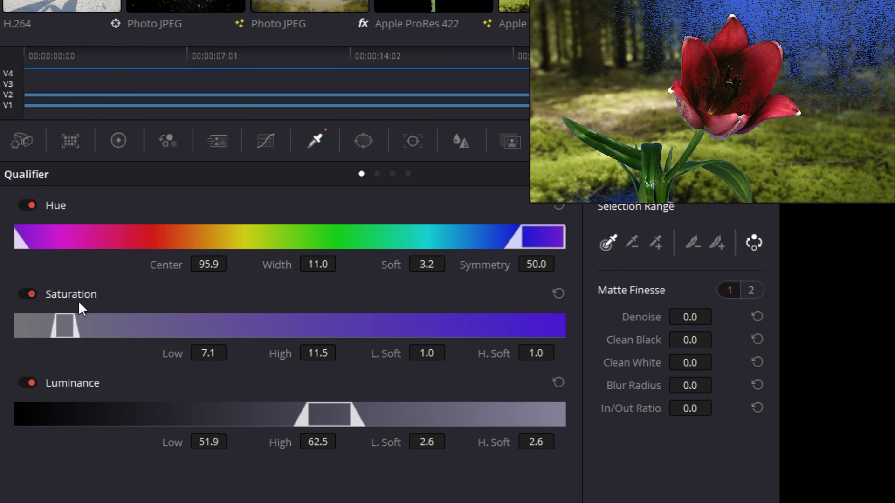
mouse_move(77, 323)
left_mouse_down()
mouse_move(50, 327)
mouse_move(85, 324)
left_mouse_up()
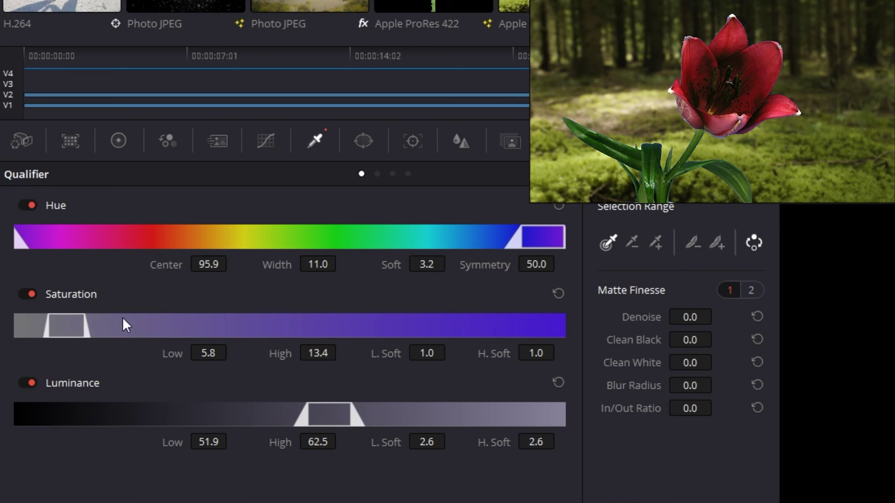
left_click_drag(424, 353, 450, 353)
left_click_drag(538, 353, 563, 352)
left_click_drag(83, 325, 50, 334)
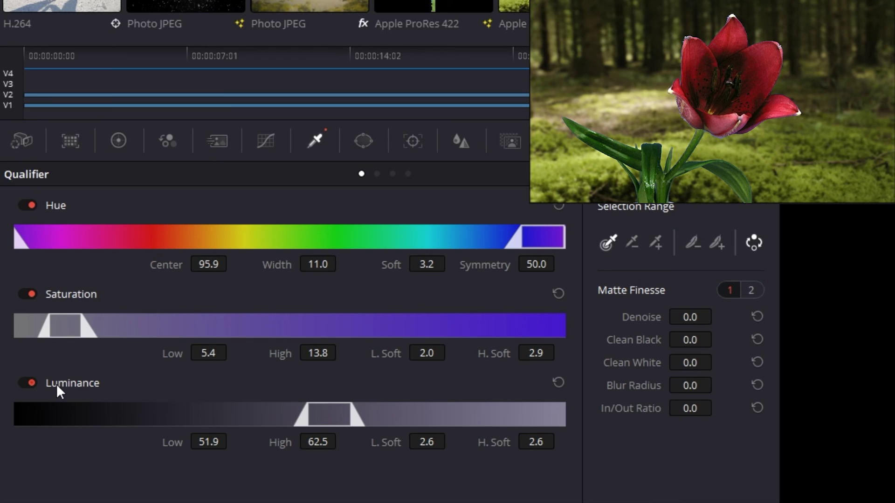
Set luminance to 51.2–64.9, Saturation High to 11.8, and Matte Finesse Clean Black to 13.0
left_click_drag(306, 414, 364, 417)
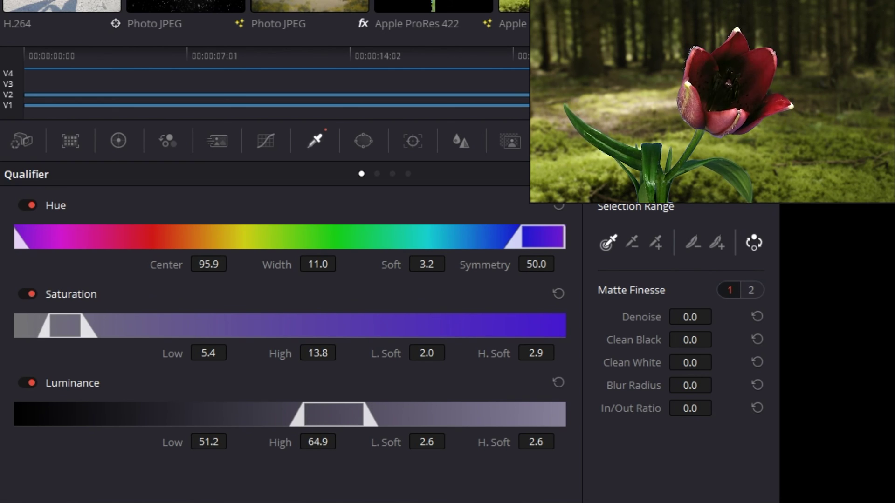
left_click_drag(79, 330, 73, 329)
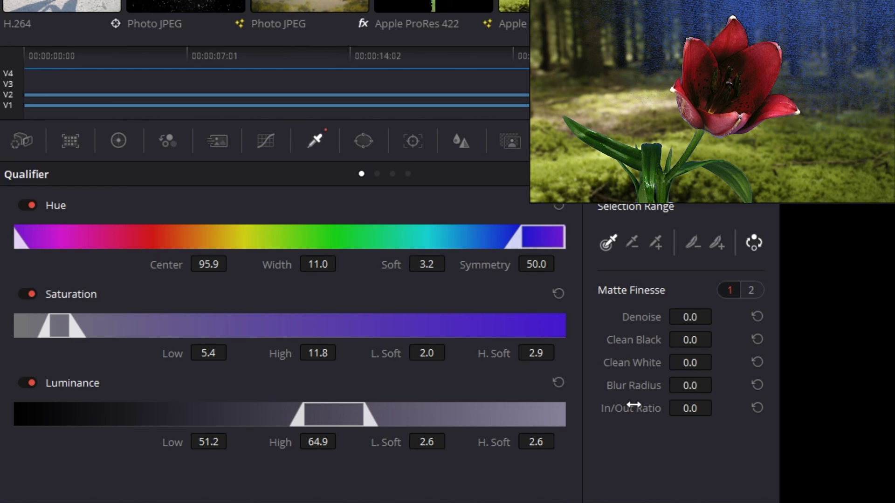
left_click_drag(699, 342, 717, 317)
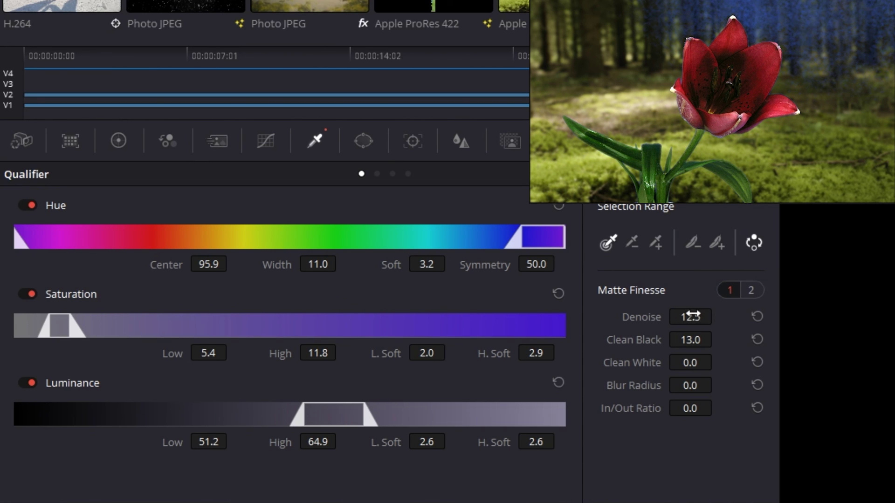
Try In/Out Ratio, reset Matte Finesse to 0.0, and raise Saturation High to 17.1
left_click_drag(689, 409, 717, 408)
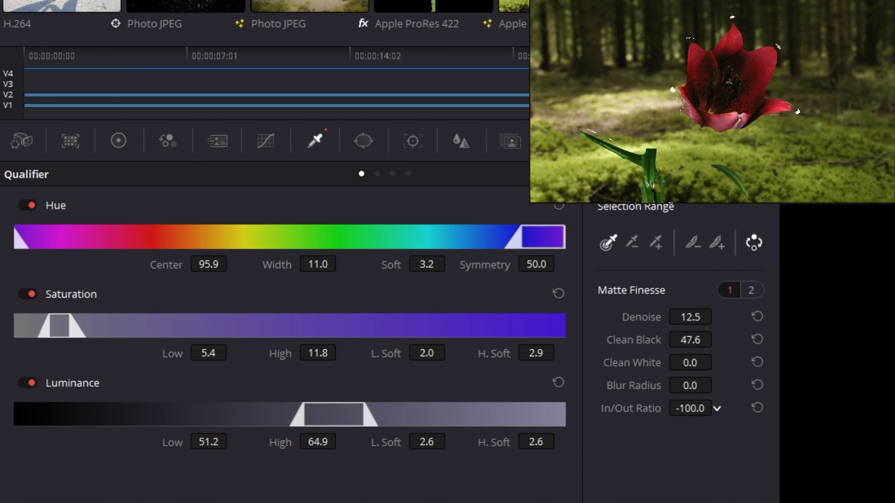
left_click_drag(716, 408, 716, 408)
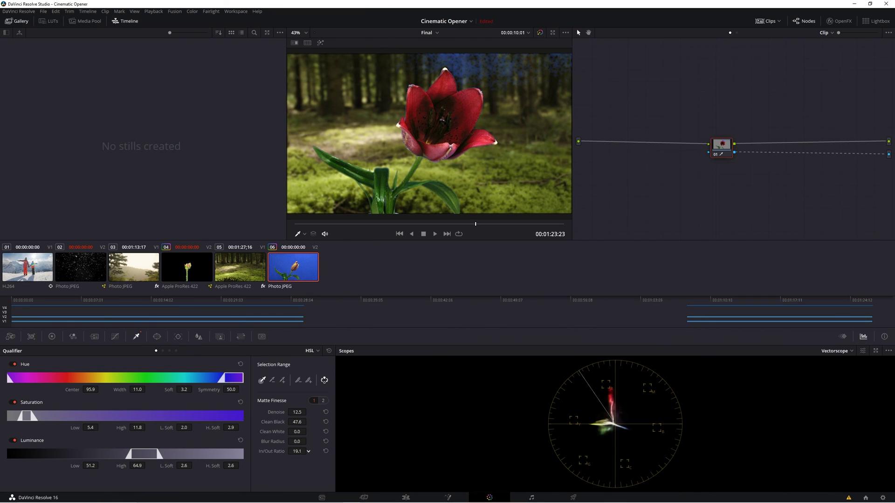
left_click(326, 452)
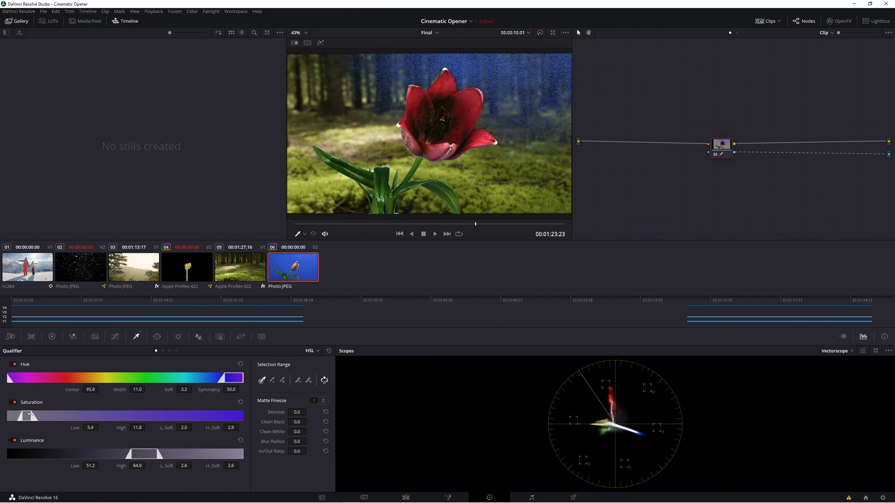
left_click_drag(30, 414, 38, 414)
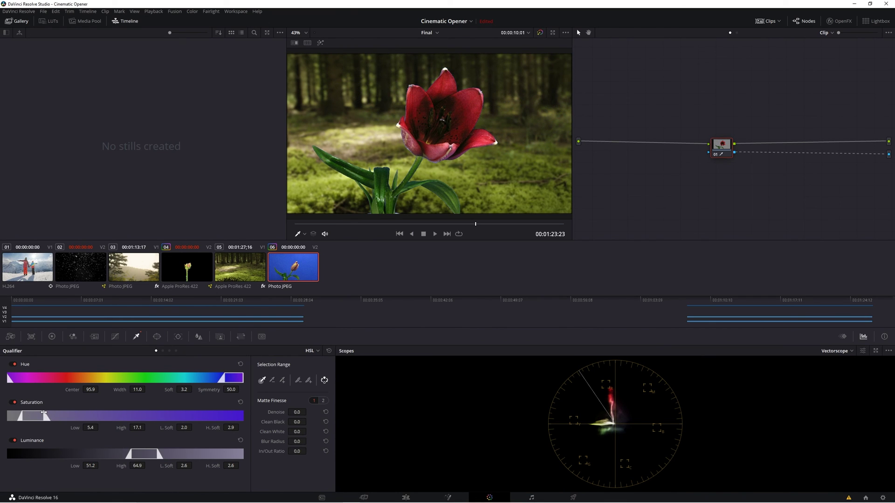